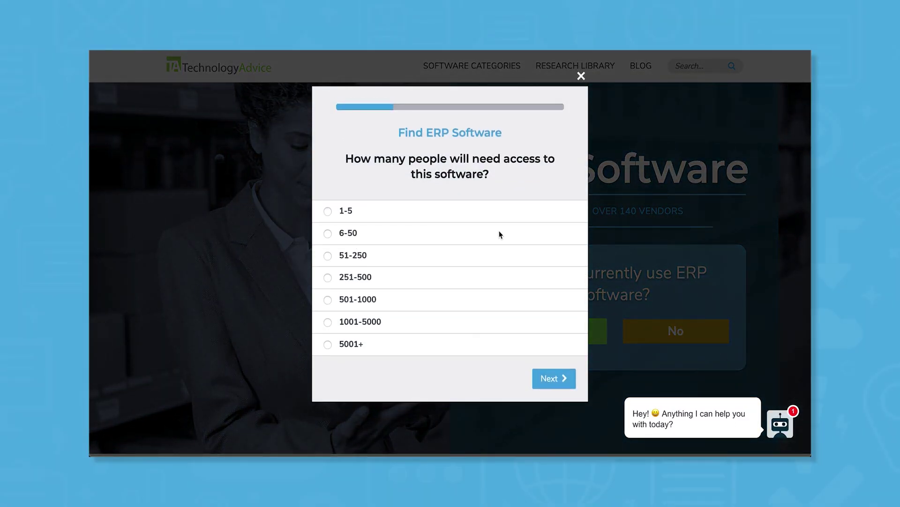
Answer the quiz with 6-50 users and Manufacturing as the industry.
left_click(343, 233)
left_click(391, 181)
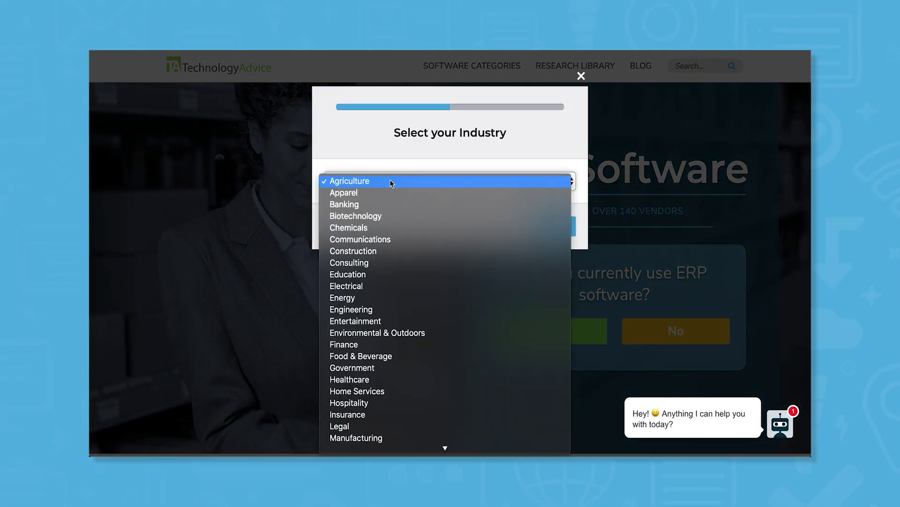
left_click(372, 400)
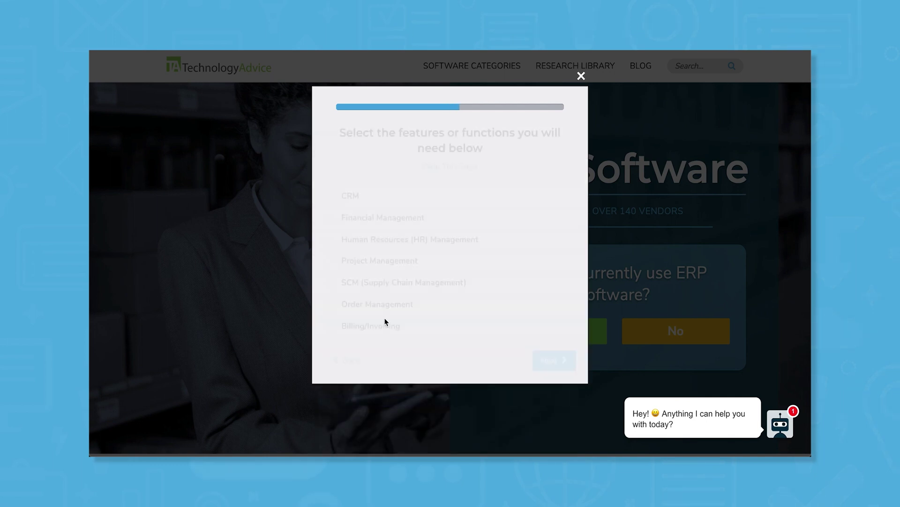
Tick Financial, HR, SCM and Order Management features, then pull in bank feed transactions.
left_click(369, 218)
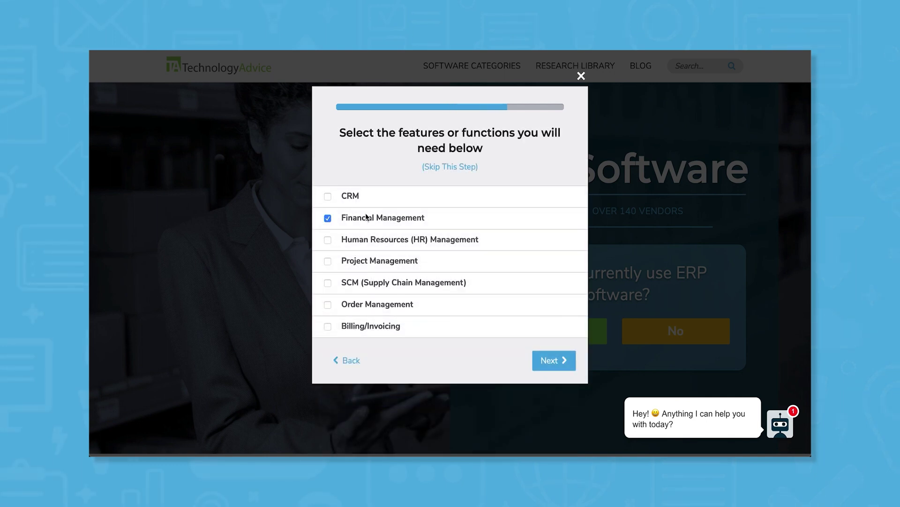
left_click(366, 243)
left_click(390, 284)
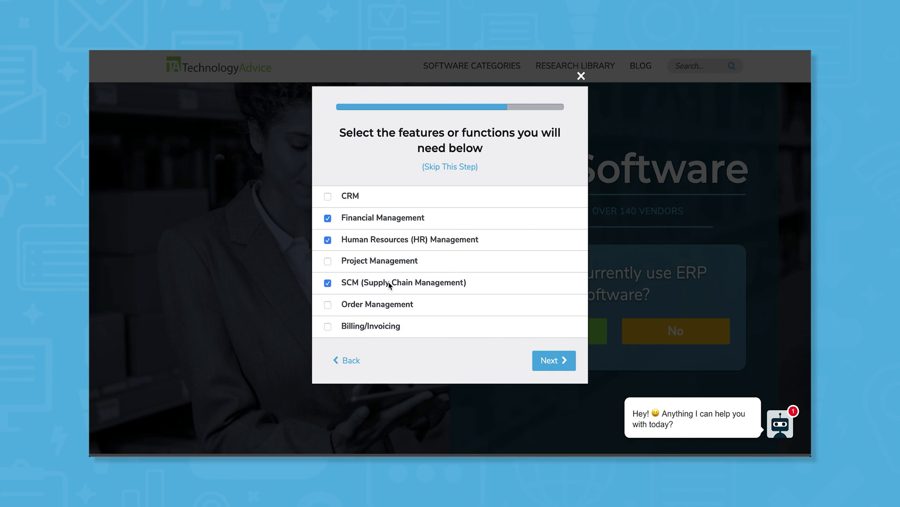
left_click(389, 307)
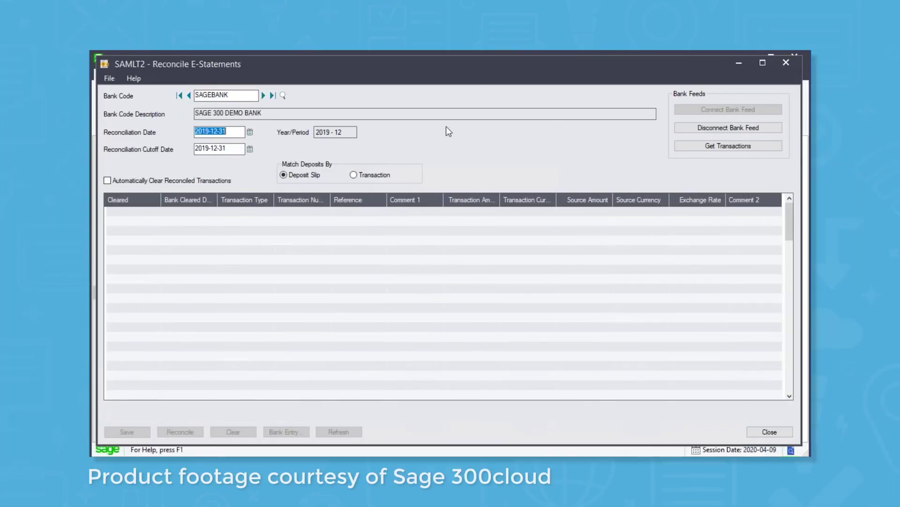
left_click(707, 146)
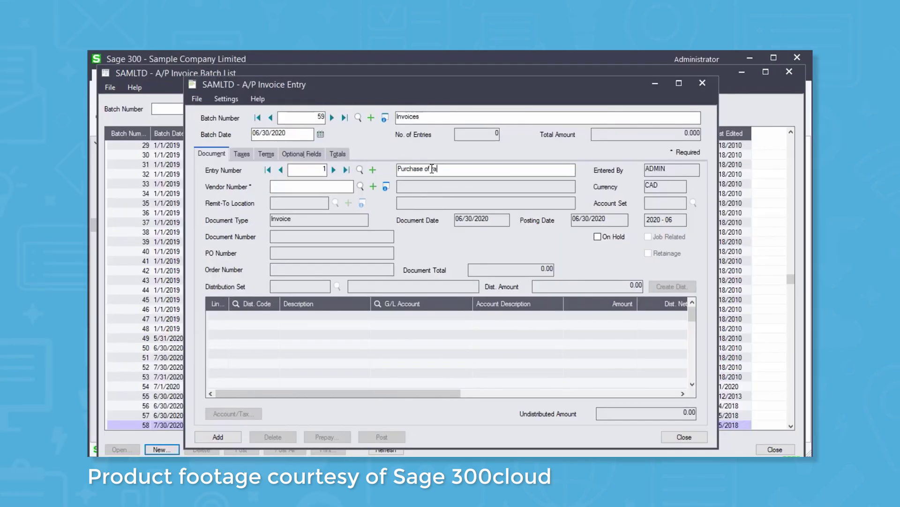
type("w materials")
Begin the invoice's vendor number and make batch 60's document a Retainage Invoice.
left_click(349, 185)
type("1200")
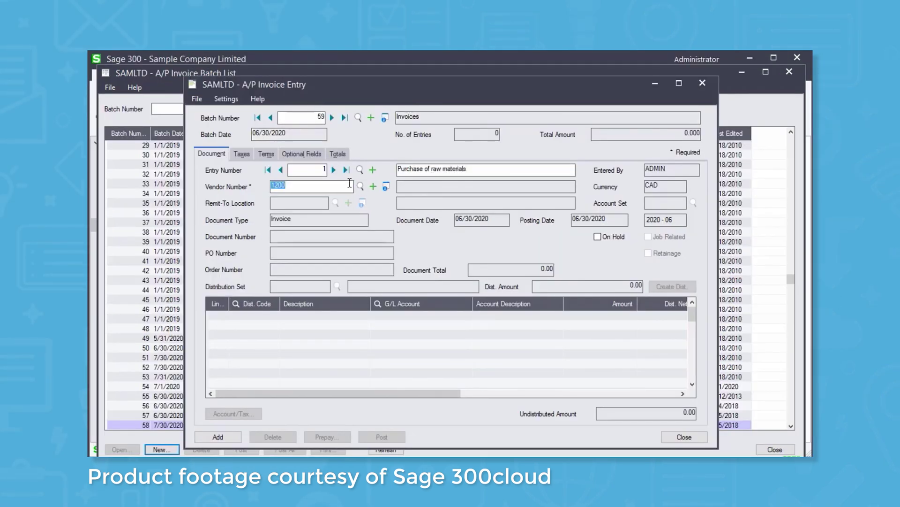
left_click(363, 220)
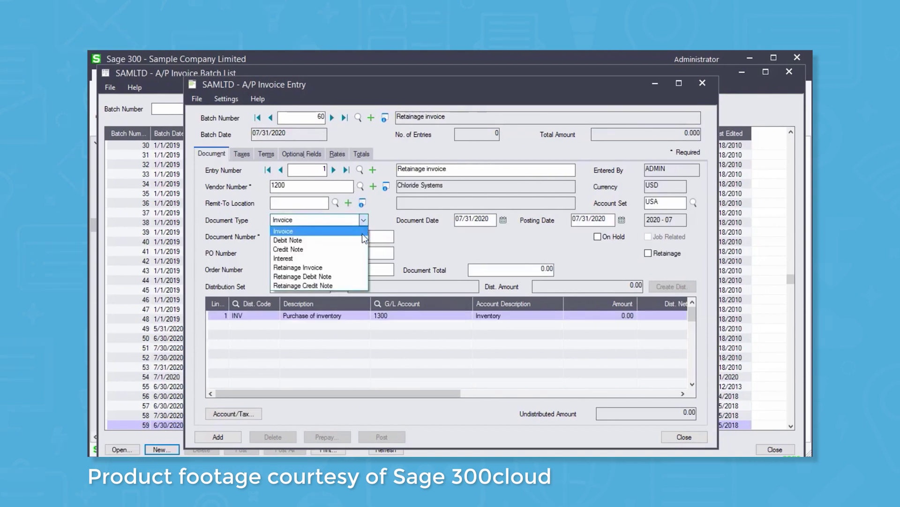
left_click(359, 267)
left_click(359, 240)
type("R")
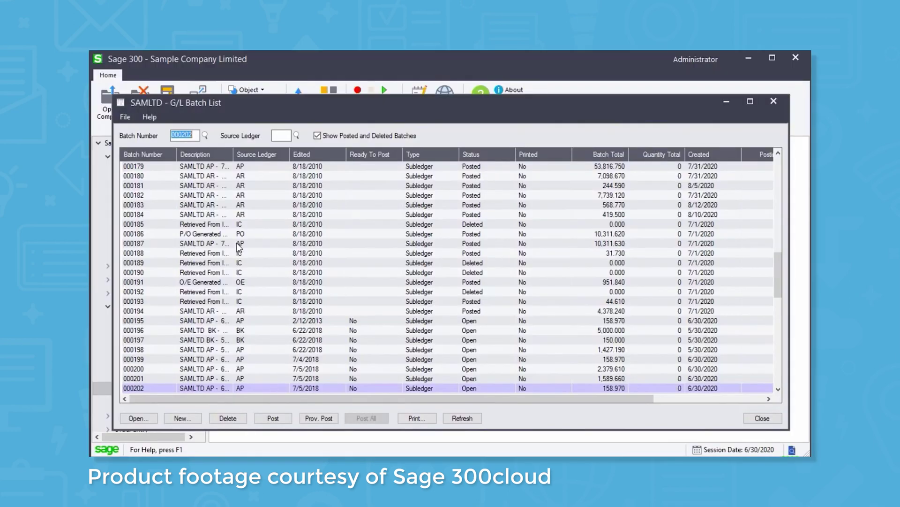
Open batch 000202 from the G/L Batch List in G/L Journal Entry.
left_click(252, 386)
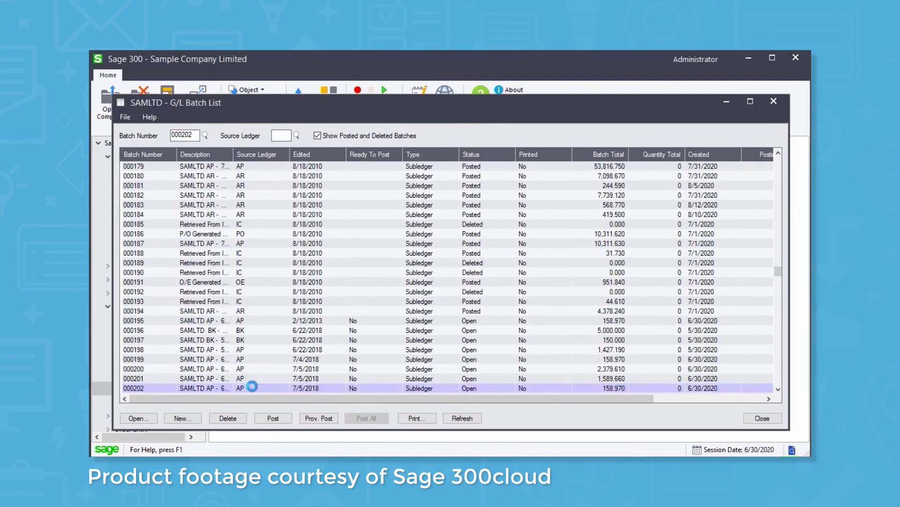
double_click(252, 385)
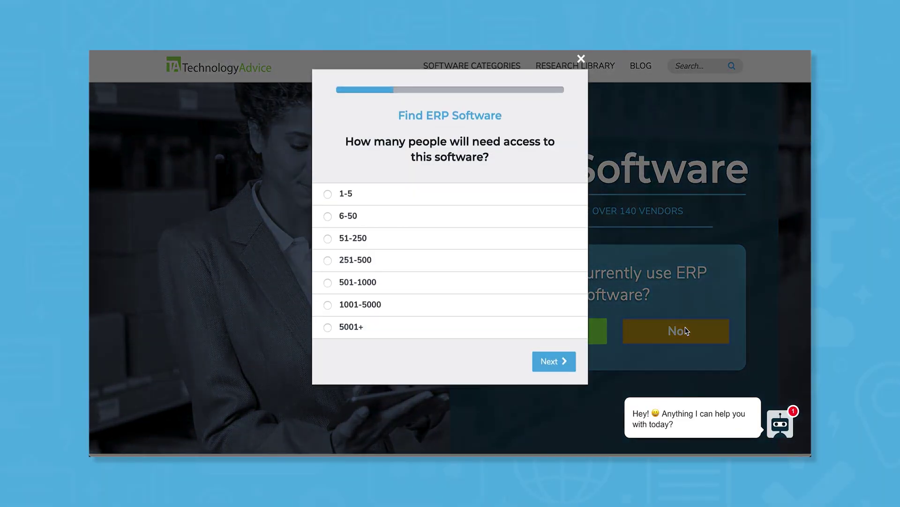
Choose 6-50 users and Manufacturing from the Select Your Industry list.
left_click(348, 229)
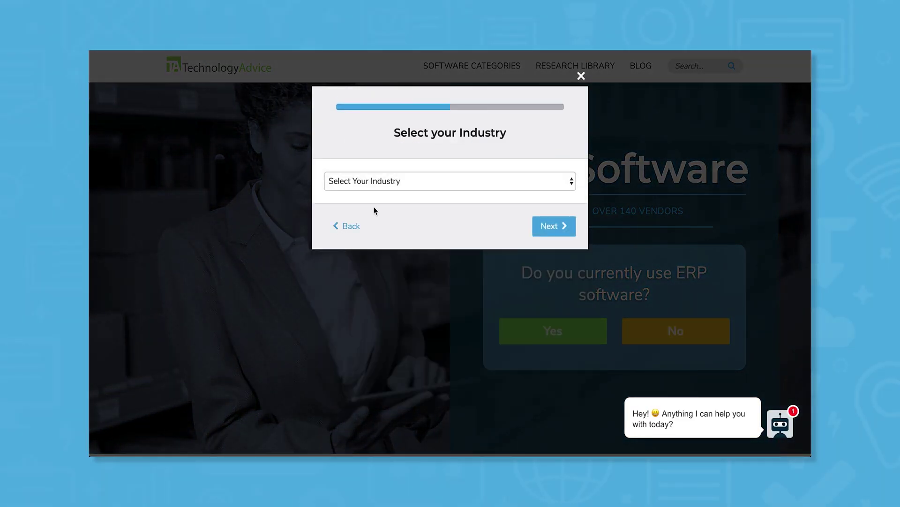
left_click(390, 180)
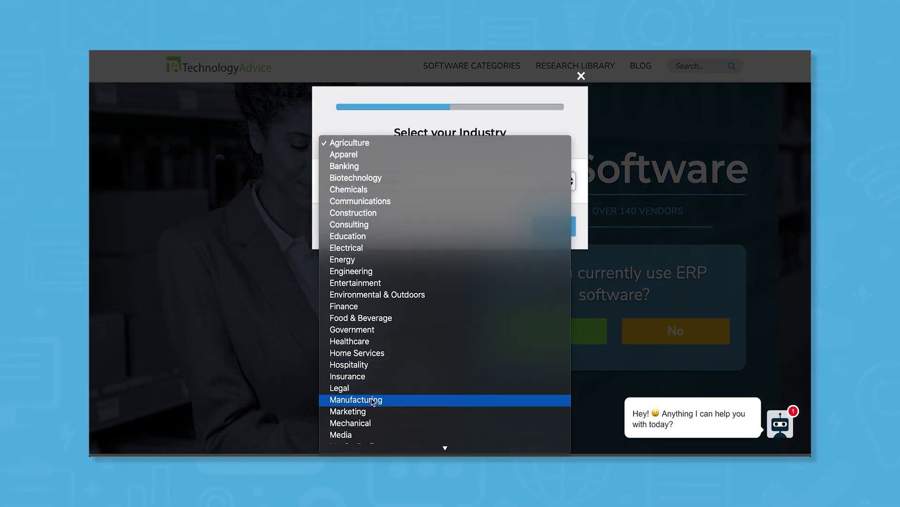
left_click(373, 400)
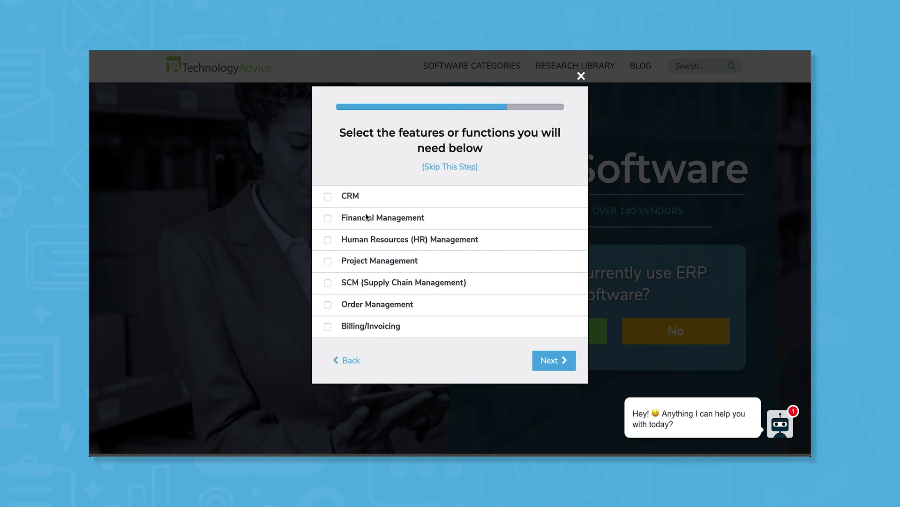